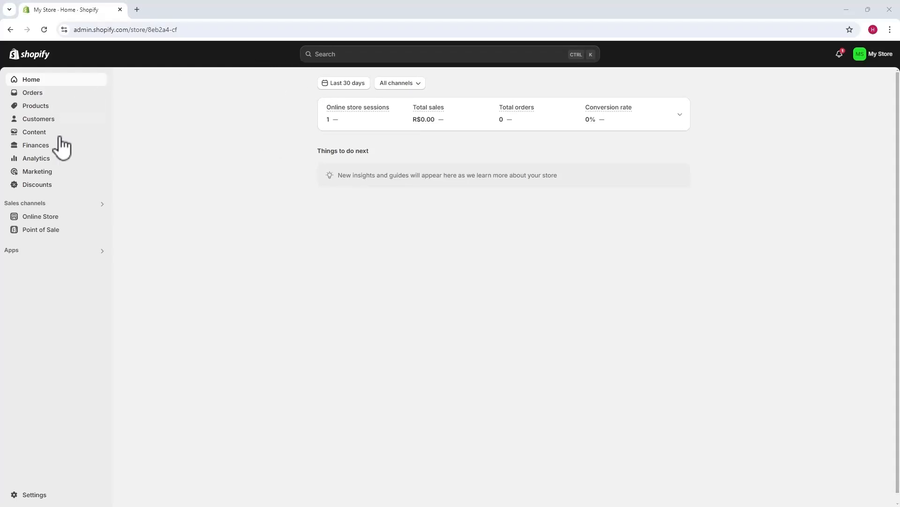
Open the theme editor for the store's current Dawn theme
{"action": "left_click", "coordinate": [40, 217]}
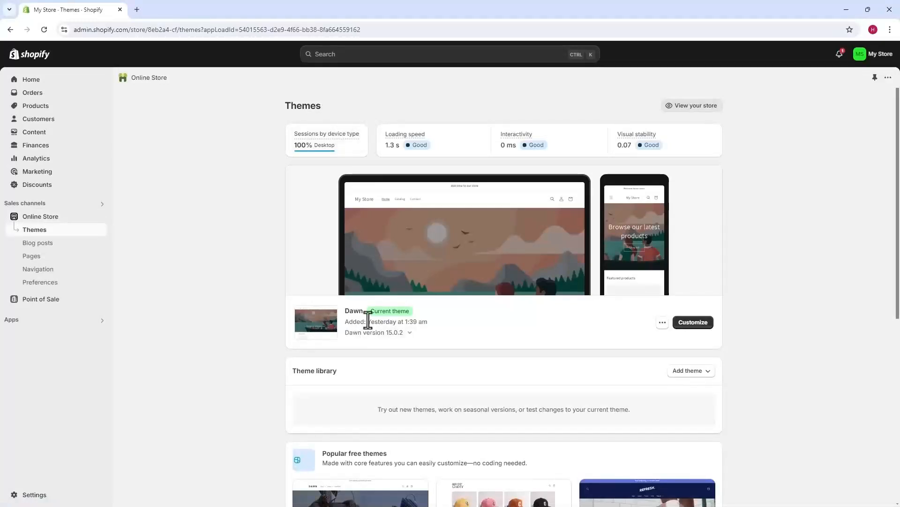
{"action": "left_click", "coordinate": [690, 322]}
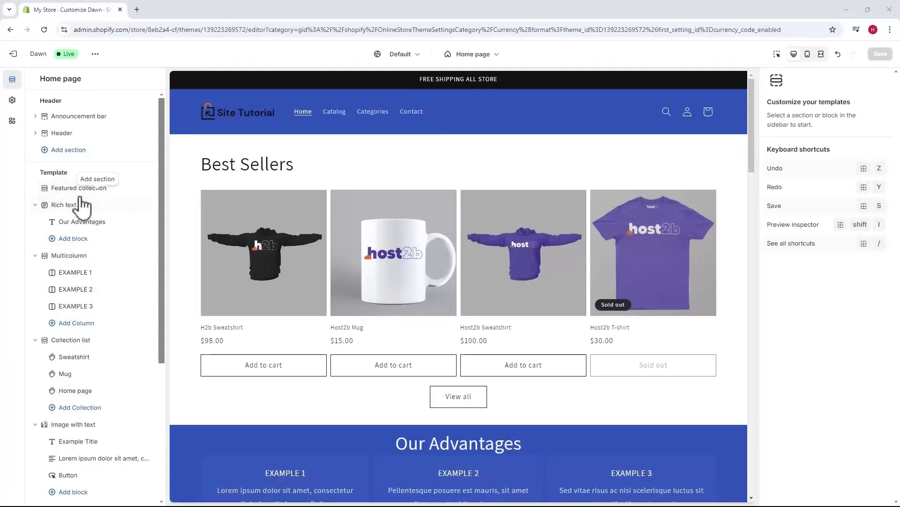
Add an Image banner section to the home page template and move it above the first Featured collection section
{"action": "scroll", "coordinate": [81, 195], "scroll_direction": "down", "scroll_amount": 3}
{"action": "scroll", "coordinate": [75, 199], "scroll_direction": "down", "scroll_amount": 2}
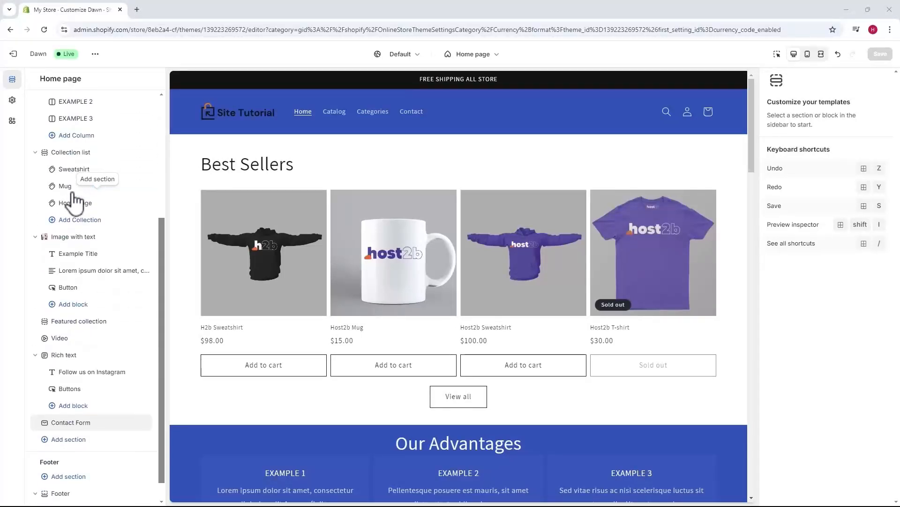
{"action": "left_click", "coordinate": [70, 416]}
{"action": "scroll", "coordinate": [217, 368], "scroll_direction": "up", "scroll_amount": 2}
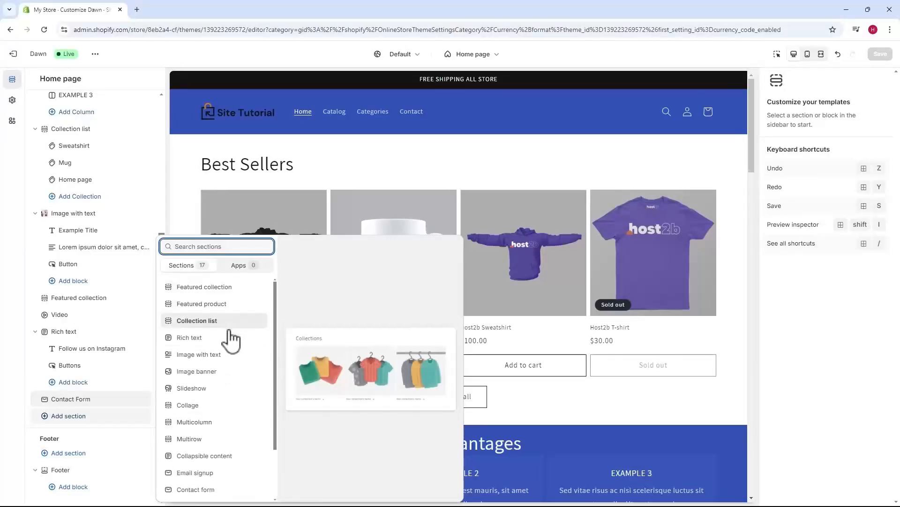
{"action": "left_click", "coordinate": [203, 371]}
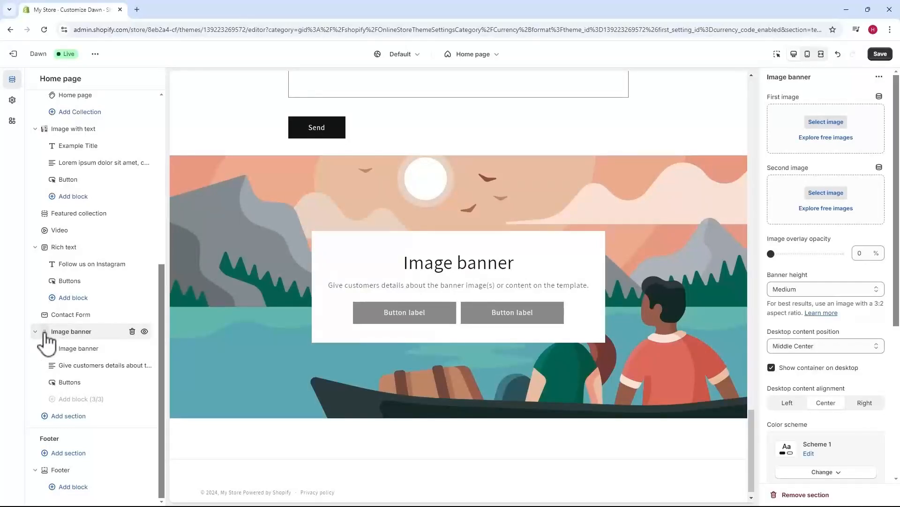
{"action": "left_click_drag", "start_coordinate": [45, 342], "coordinate": [41, 126]}
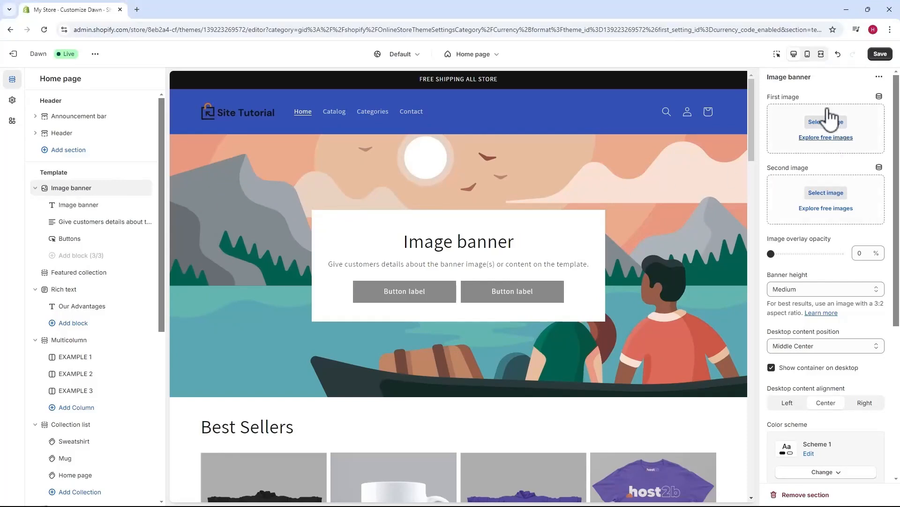
Examine the settings of the Image banner section and its heading block
{"action": "scroll", "coordinate": [829, 120], "scroll_direction": "down", "scroll_amount": 5}
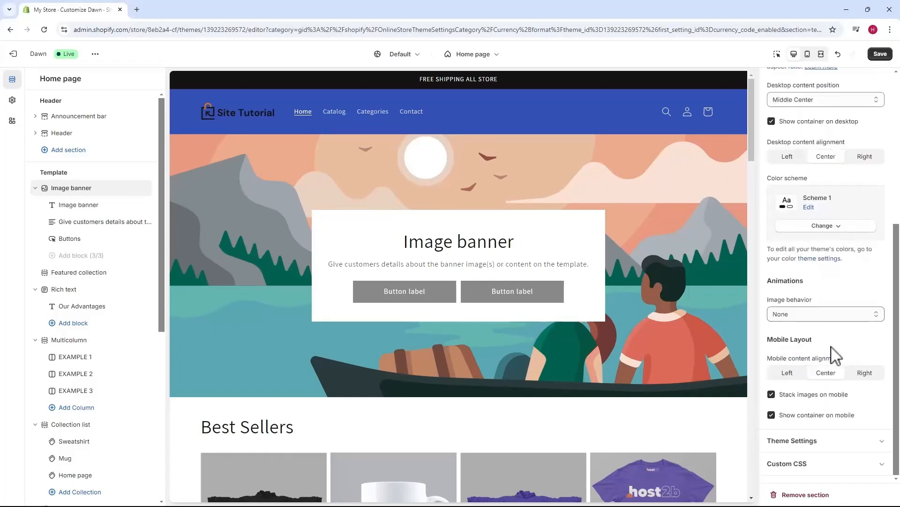
{"action": "scroll", "coordinate": [835, 357], "scroll_direction": "up", "scroll_amount": 5}
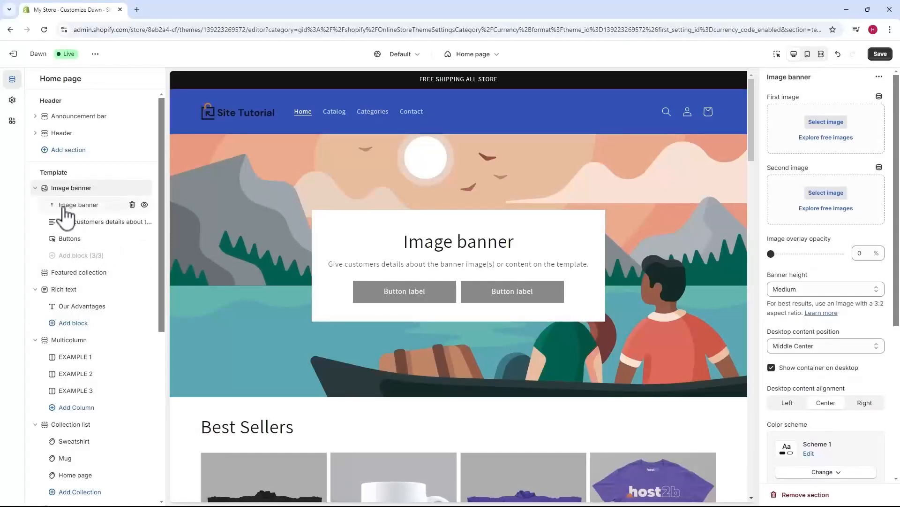
{"action": "left_click", "coordinate": [72, 208]}
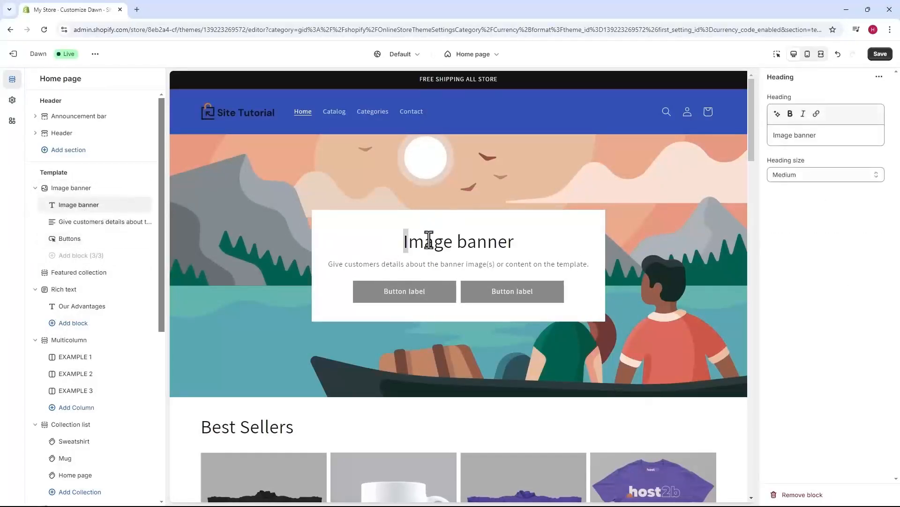
{"action": "left_click_drag", "start_coordinate": [429, 239], "coordinate": [518, 240]}
{"action": "left_click", "coordinate": [517, 241]}
{"action": "left_click_drag", "start_coordinate": [404, 243], "coordinate": [514, 241]}
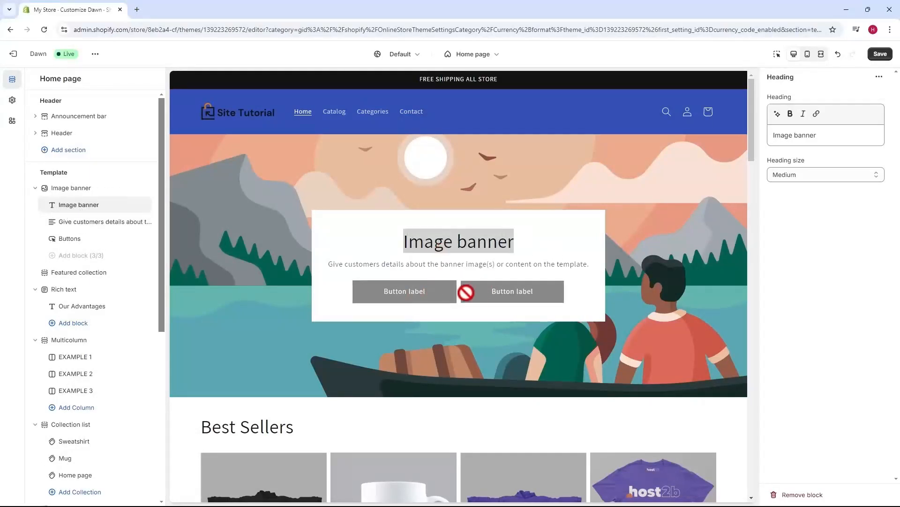
Review the Image banner section's first and second image, overlay opacity and banner height options
{"action": "left_click", "coordinate": [68, 188]}
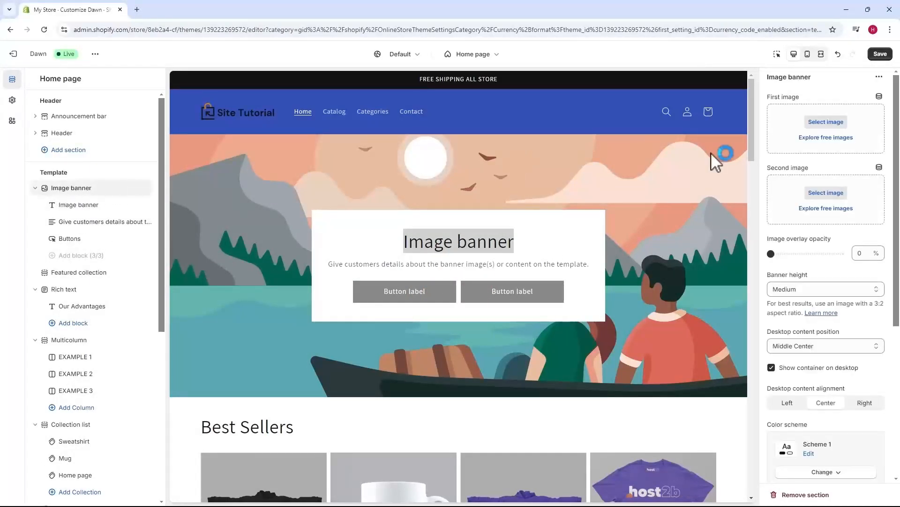
{"action": "left_click_drag", "start_coordinate": [767, 97], "coordinate": [805, 104]}
{"action": "left_click_drag", "start_coordinate": [766, 168], "coordinate": [815, 163]}
{"action": "left_click", "coordinate": [814, 163]}
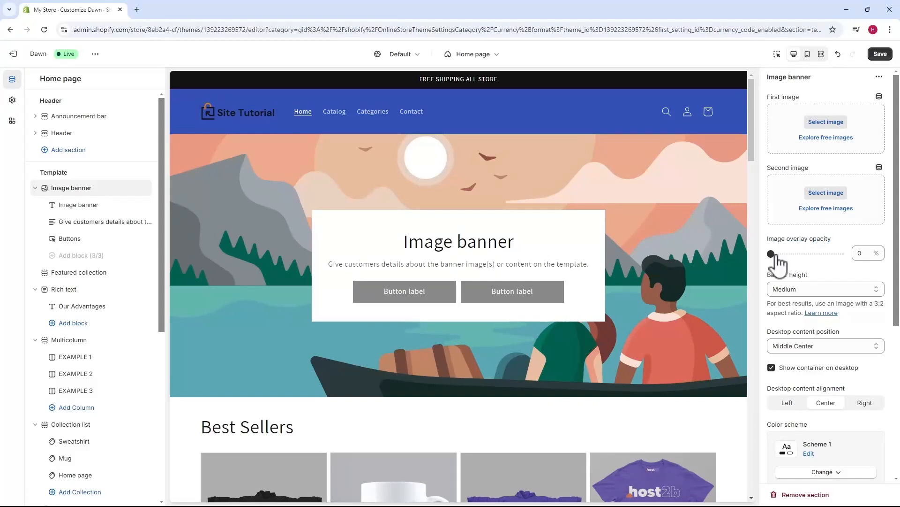
{"action": "left_click_drag", "start_coordinate": [768, 252], "coordinate": [768, 279]}
{"action": "left_click", "coordinate": [788, 289]}
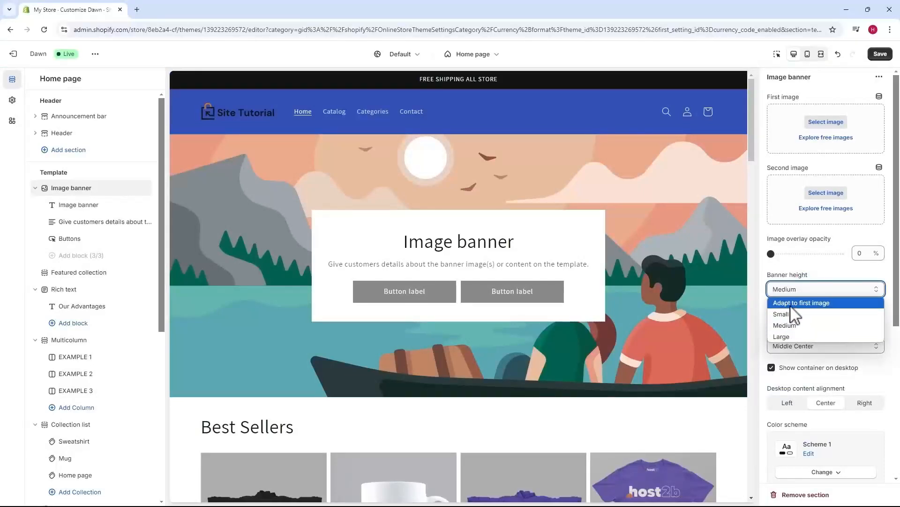
{"action": "left_click", "coordinate": [821, 284]}
Try the Top Left, Top Right and Middle Left desktop content positions for the image banner
{"action": "scroll", "coordinate": [797, 267], "scroll_direction": "down", "scroll_amount": 2}
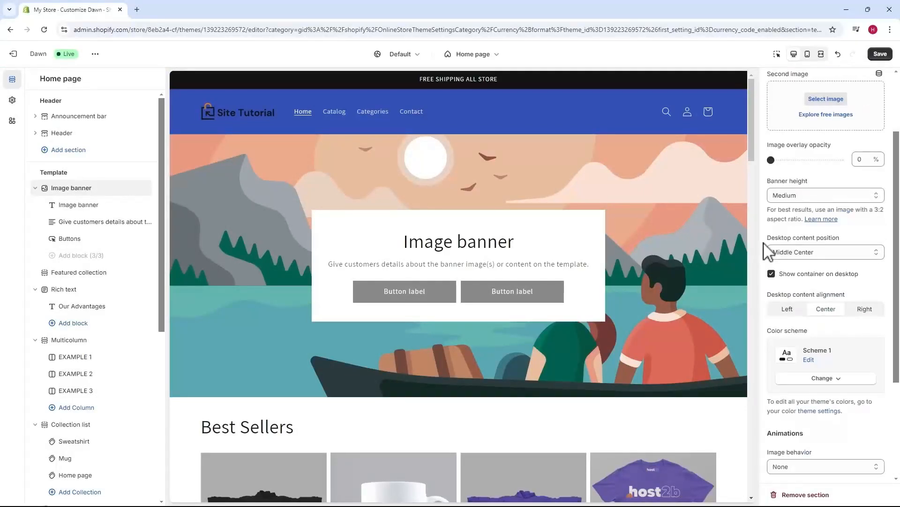
{"action": "left_click", "coordinate": [798, 252]}
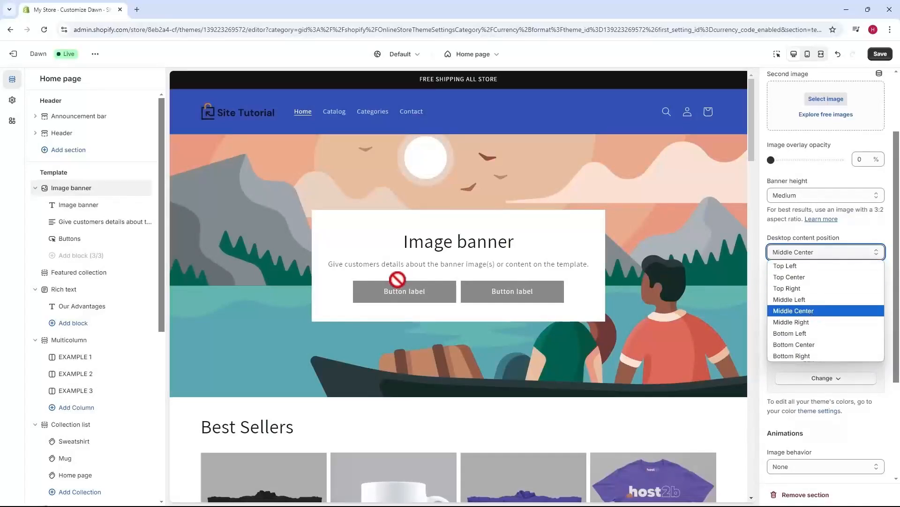
{"action": "left_click", "coordinate": [793, 266]}
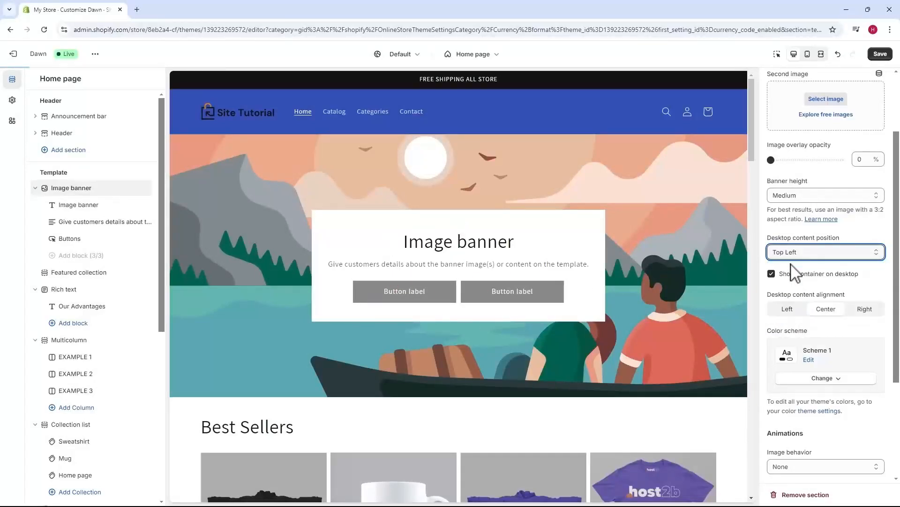
{"action": "left_click", "coordinate": [798, 252]}
{"action": "key", "text": "Down"}
{"action": "key", "text": "Return"}
{"action": "left_click", "coordinate": [798, 253]}
{"action": "left_click", "coordinate": [792, 288]}
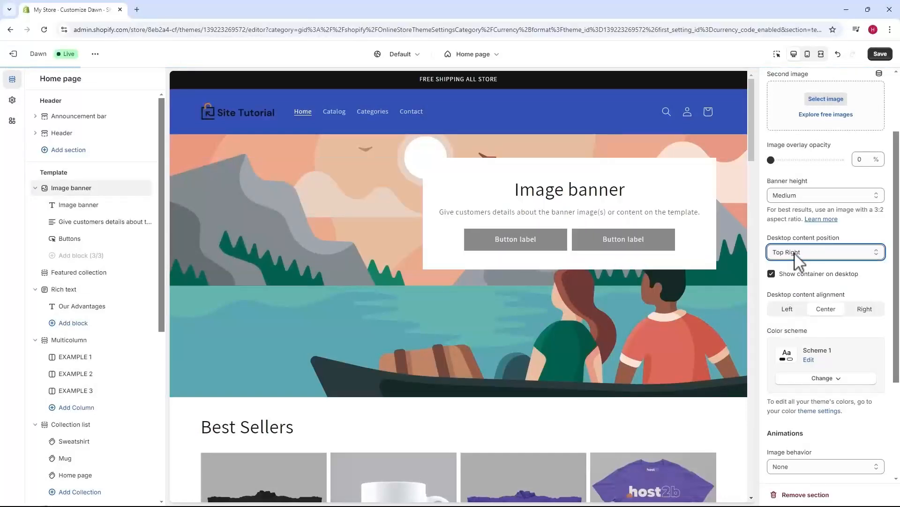
{"action": "left_click", "coordinate": [798, 254]}
{"action": "left_click", "coordinate": [792, 299]}
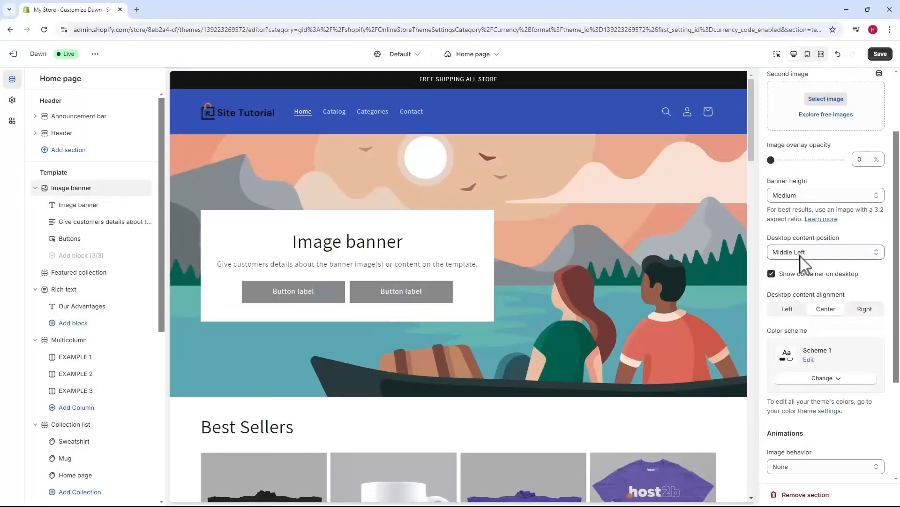
Set the image banner's desktop content position to Bottom Center
{"action": "left_click", "coordinate": [805, 253]}
{"action": "left_click_drag", "start_coordinate": [811, 345], "coordinate": [824, 309]}
Try the Left and Right desktop content alignments for the banner, and return the alignment to Center
{"action": "left_click", "coordinate": [787, 308]}
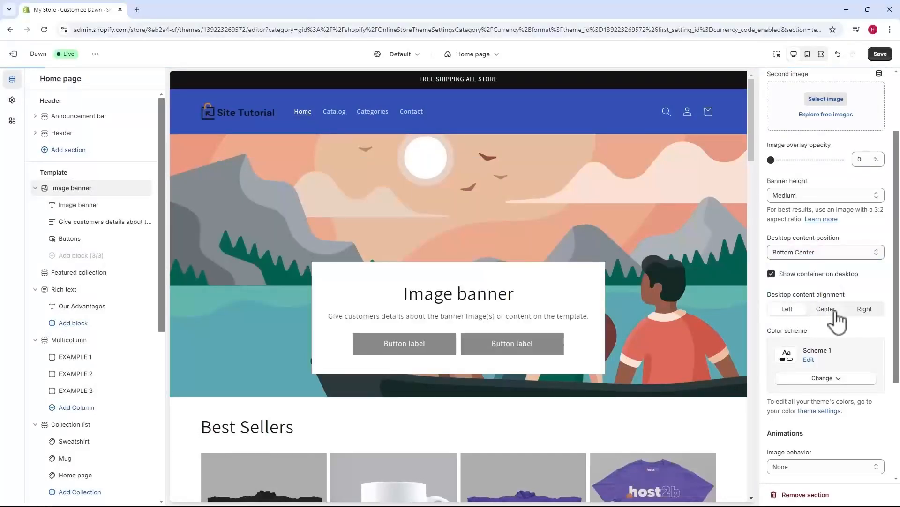
{"action": "left_click", "coordinate": [864, 308]}
{"action": "left_click", "coordinate": [826, 309]}
Try color scheme Scheme 5 on the image banner and restore Scheme 1
{"action": "scroll", "coordinate": [800, 292], "scroll_direction": "down", "scroll_amount": 1}
{"action": "left_click", "coordinate": [822, 331]}
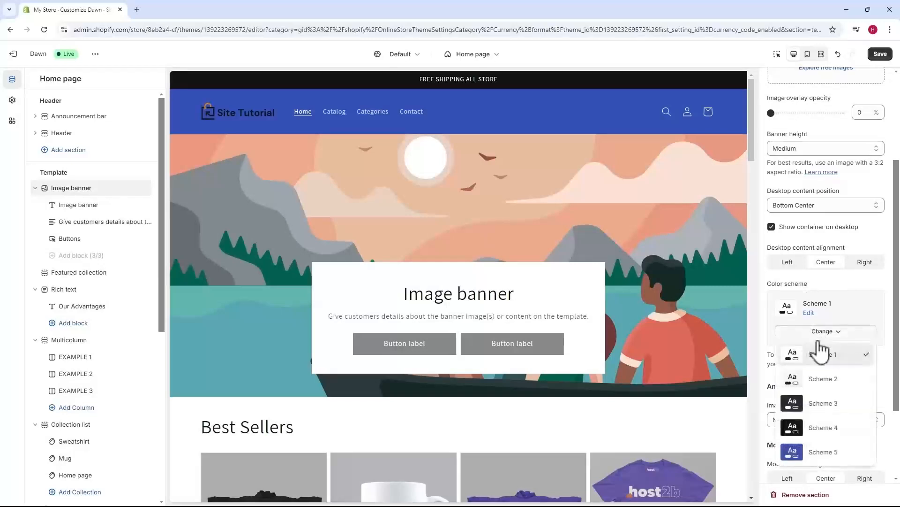
{"action": "left_click", "coordinate": [814, 450]}
{"action": "left_click", "coordinate": [822, 332]}
{"action": "left_click", "coordinate": [812, 359]}
Try the Zoom in on scroll image behavior for the banner and set it back to None
{"action": "scroll", "coordinate": [793, 347], "scroll_direction": "down", "scroll_amount": 3}
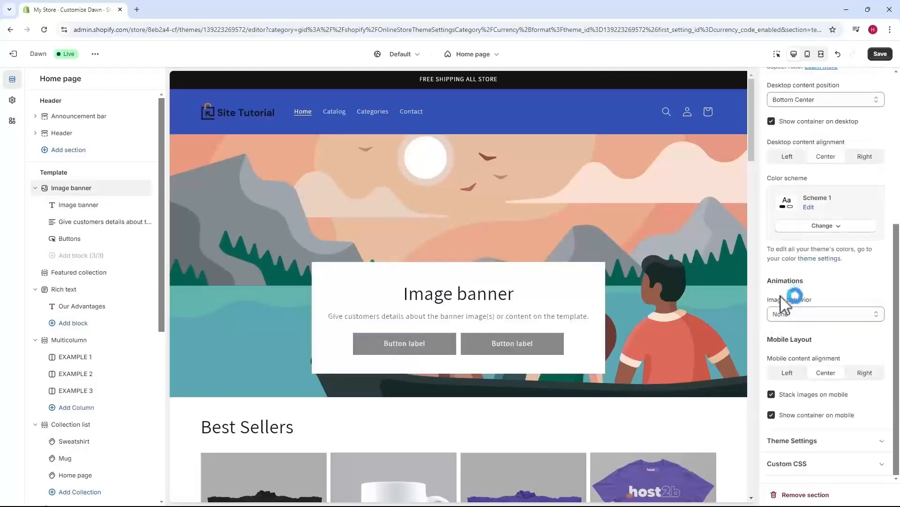
{"action": "left_click", "coordinate": [797, 316]}
{"action": "left_click", "coordinate": [799, 336]}
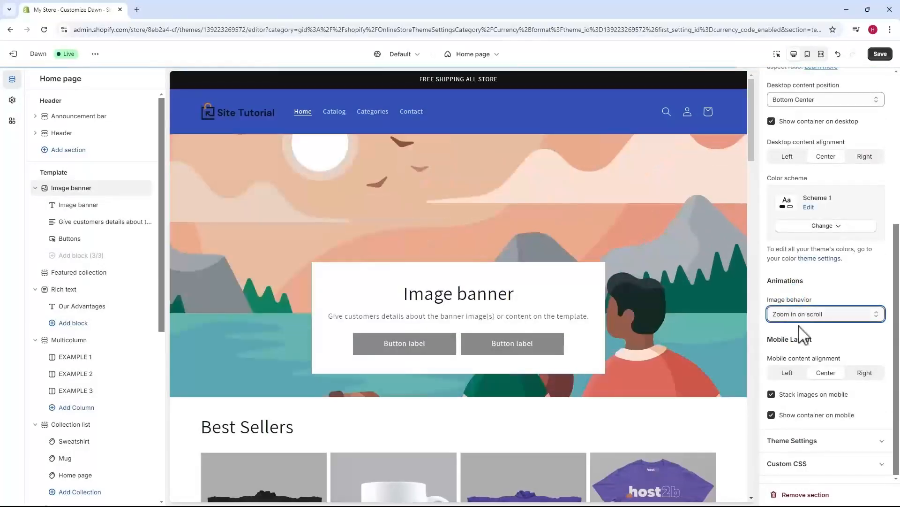
{"action": "left_click", "coordinate": [814, 315]}
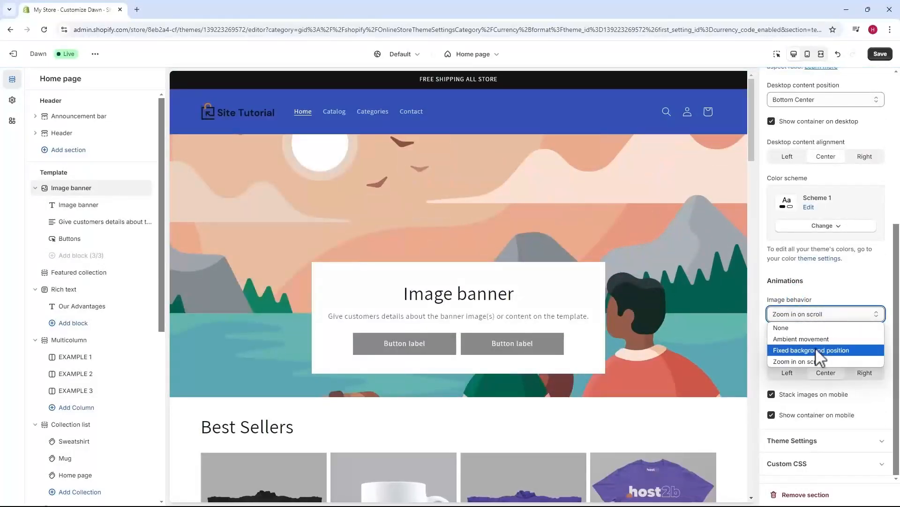
{"action": "left_click", "coordinate": [807, 328]}
Preview the banner's mobile layout, trying Left content alignment and a hidden mobile container before restoring both settings
{"action": "left_click_drag", "start_coordinate": [768, 339], "coordinate": [816, 341]}
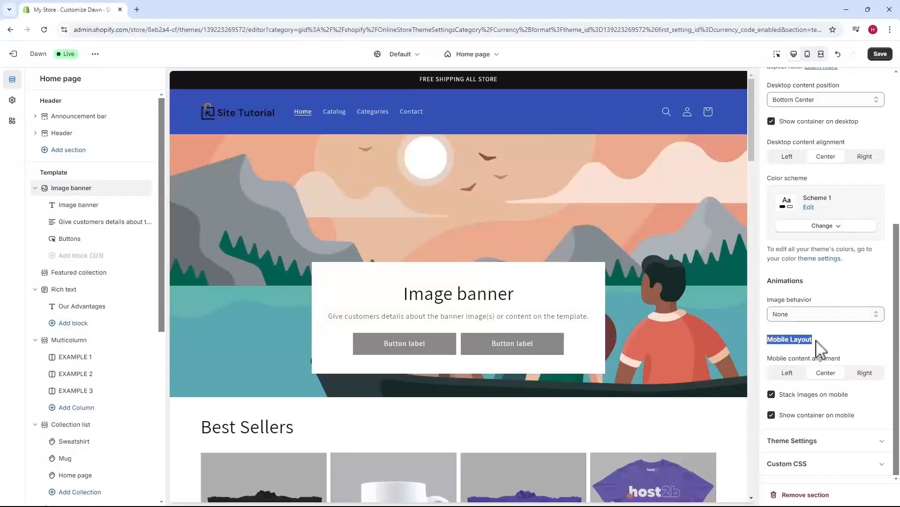
{"action": "left_click", "coordinate": [808, 54]}
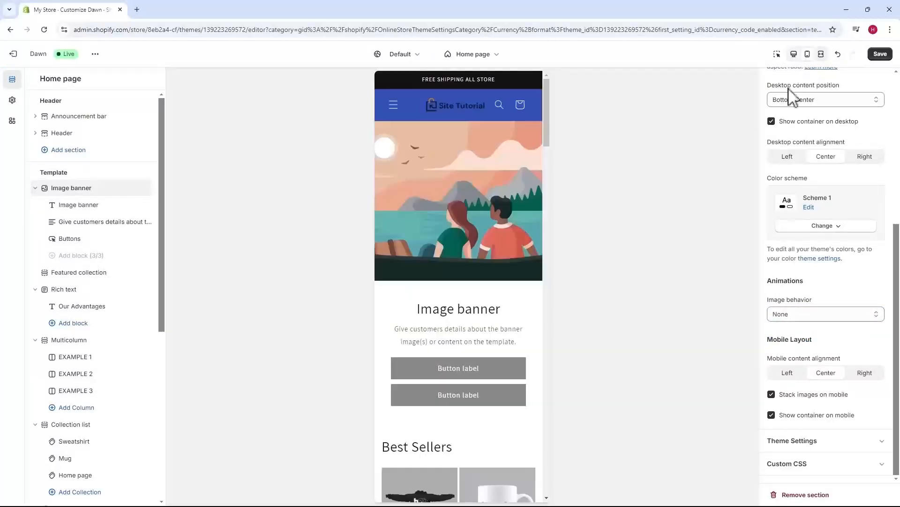
{"action": "scroll", "coordinate": [443, 253], "scroll_direction": "down", "scroll_amount": 1}
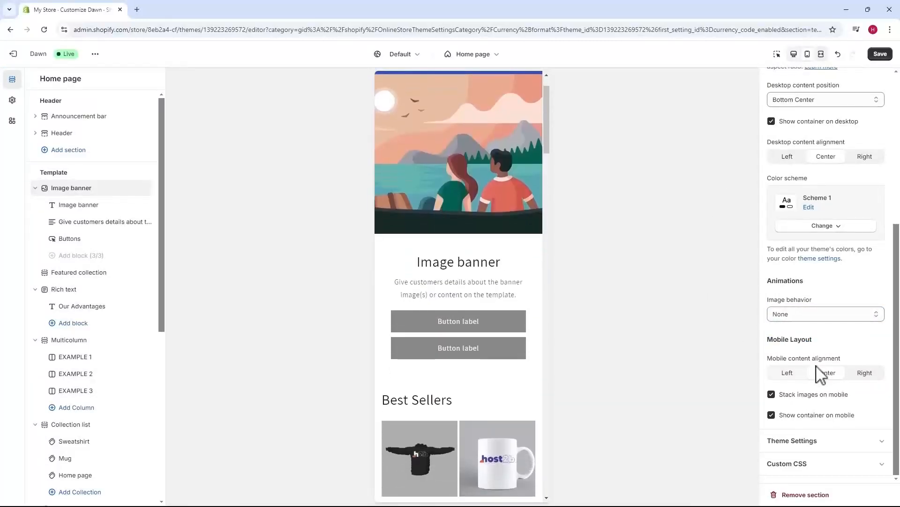
{"action": "left_click", "coordinate": [787, 373]}
{"action": "left_click", "coordinate": [828, 373]}
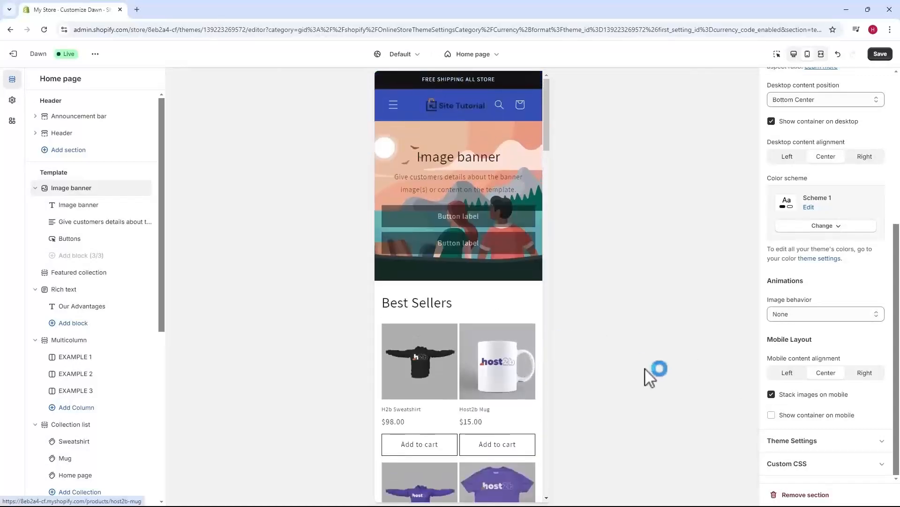
{"action": "left_click", "coordinate": [771, 414]}
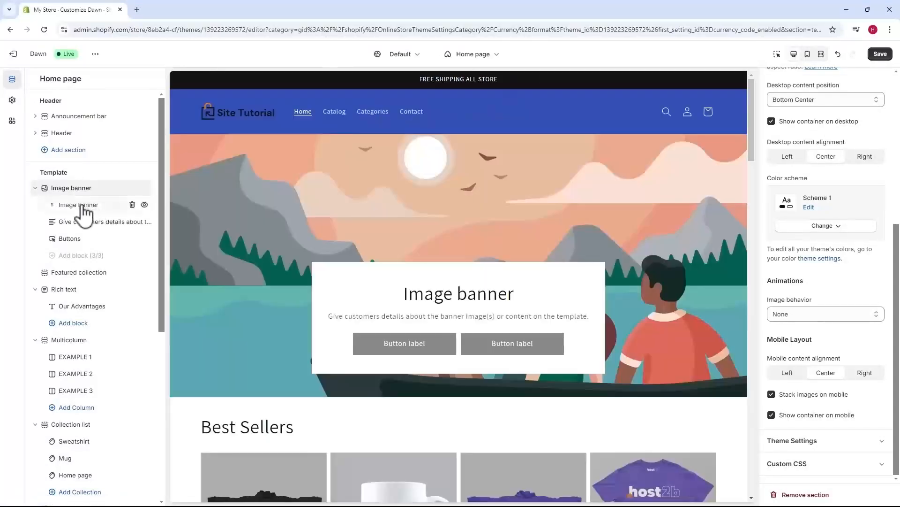
Change the image banner's heading text to "Example"
{"action": "left_click", "coordinate": [75, 205]}
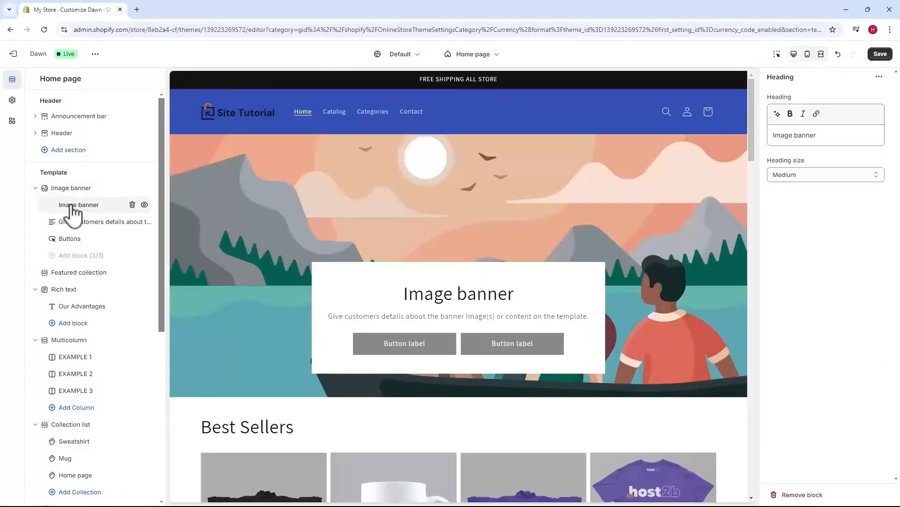
{"action": "triple_click", "coordinate": [790, 139]}
{"action": "type", "text": "Example"}
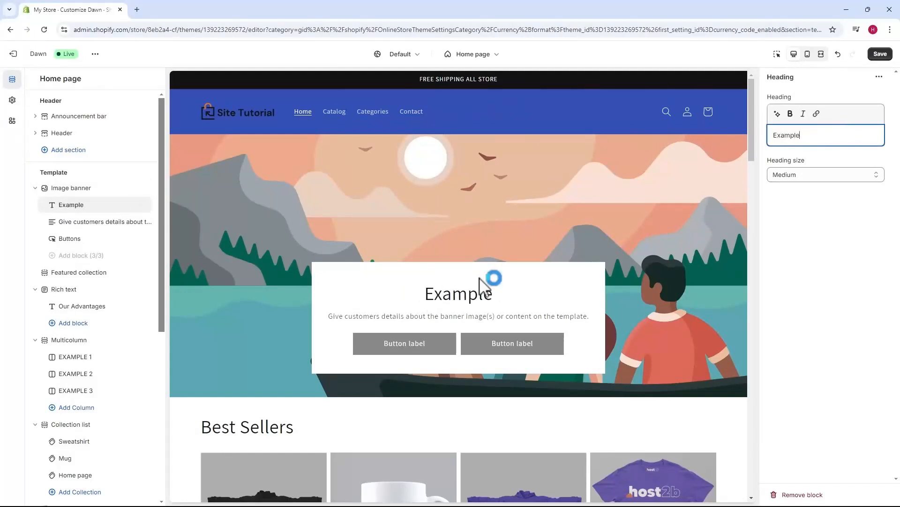
Try the Uppercase text style on the banner's description and set it to Subtitle
{"action": "left_click", "coordinate": [474, 315]}
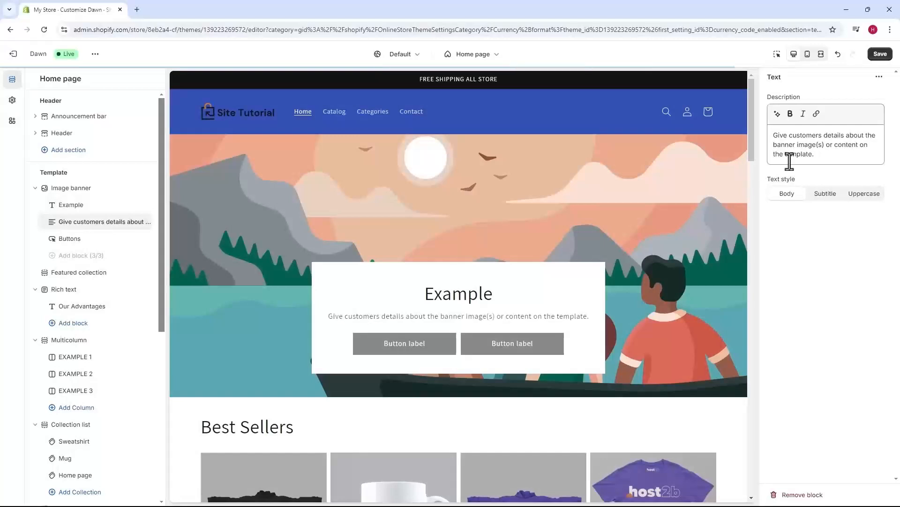
{"action": "triple_click", "coordinate": [788, 153]}
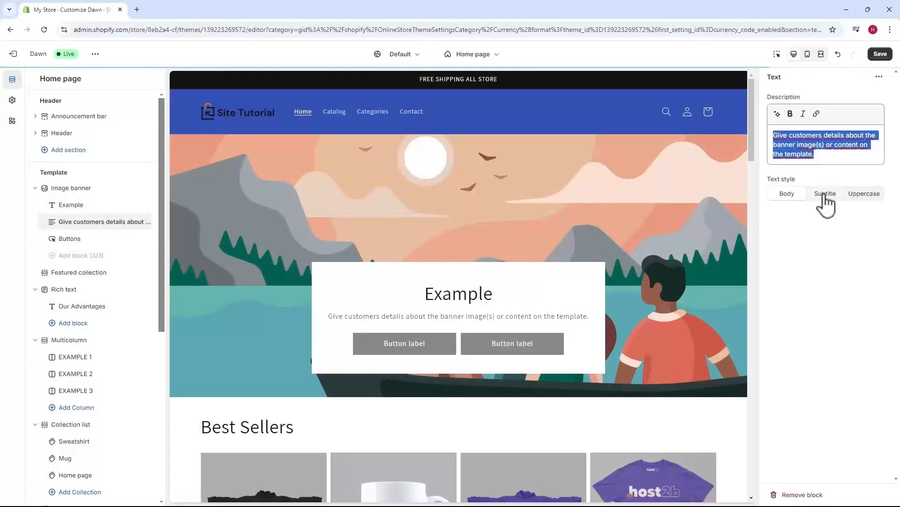
{"action": "left_click", "coordinate": [860, 197]}
{"action": "left_click", "coordinate": [823, 194]}
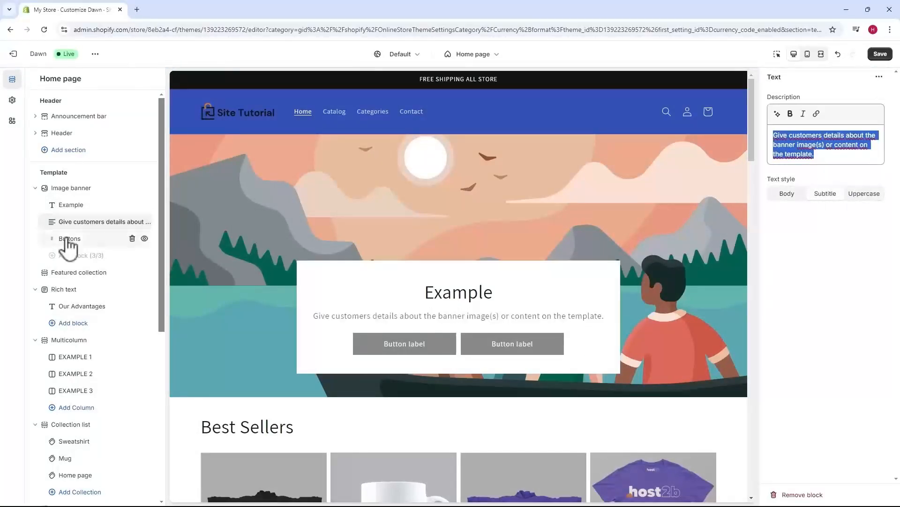
Hide the banner's second button by clearing its label in the Buttons block
{"action": "left_click", "coordinate": [68, 239]}
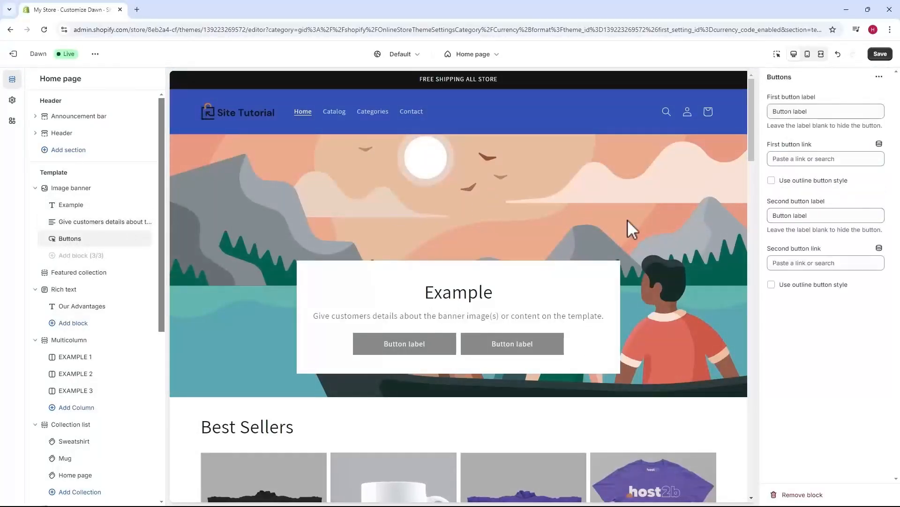
{"action": "triple_click", "coordinate": [847, 219]}
{"action": "key", "text": "BackSpace"}
{"action": "left_click", "coordinate": [805, 162]}
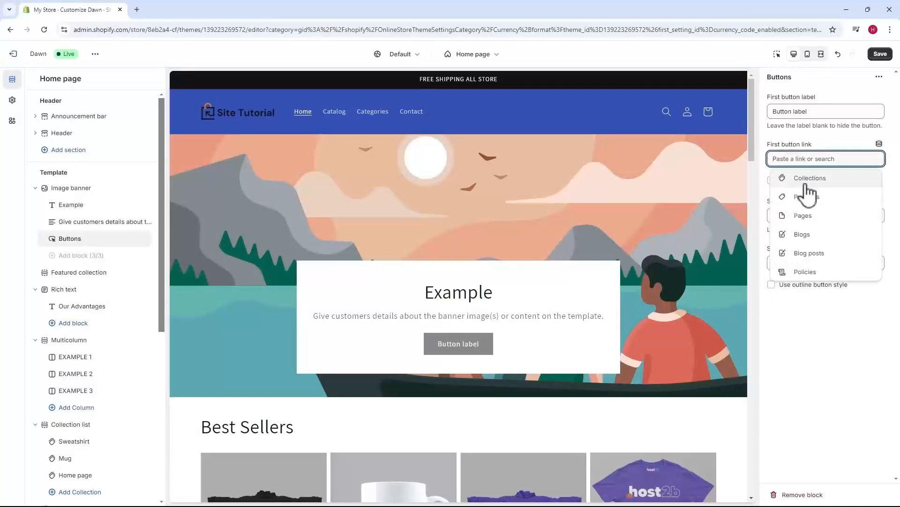
{"action": "left_click", "coordinate": [803, 194]}
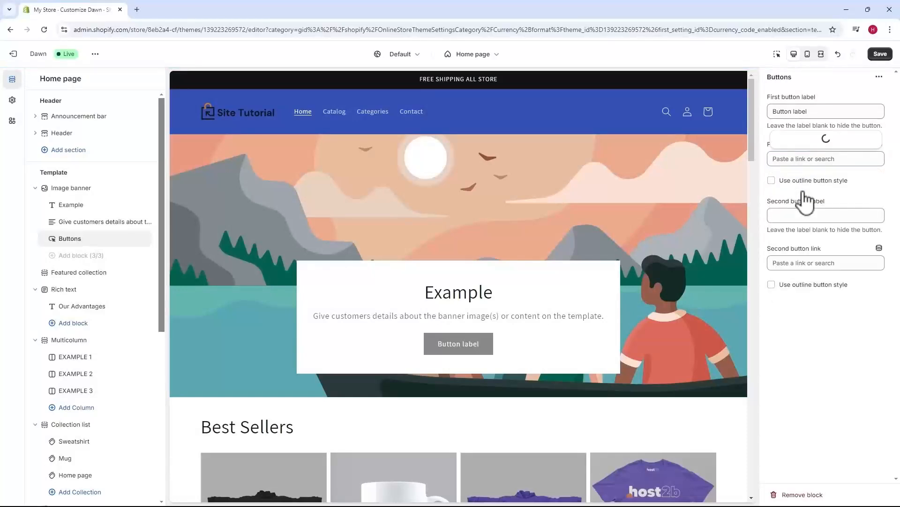
{"action": "left_click", "coordinate": [799, 195]}
{"action": "left_click", "coordinate": [821, 162]}
{"action": "key", "text": "BackSpace"}
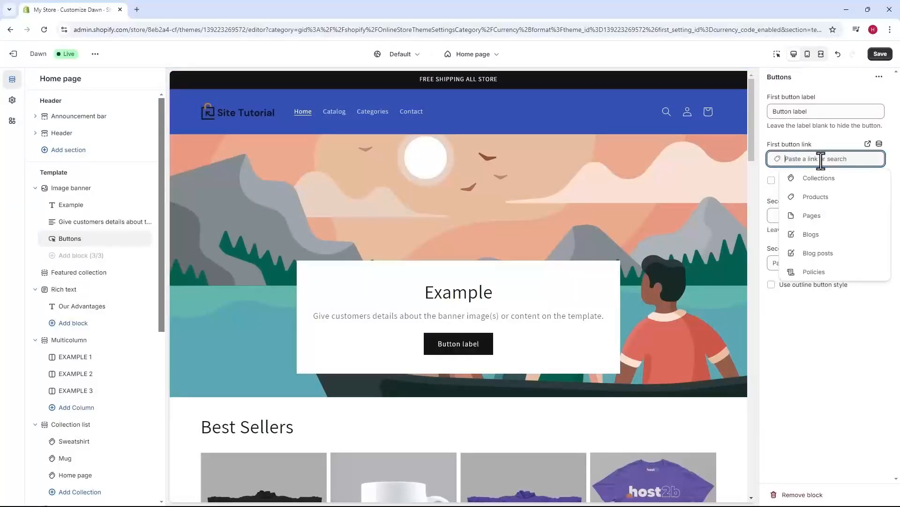
{"action": "type", "text": "https:/"}
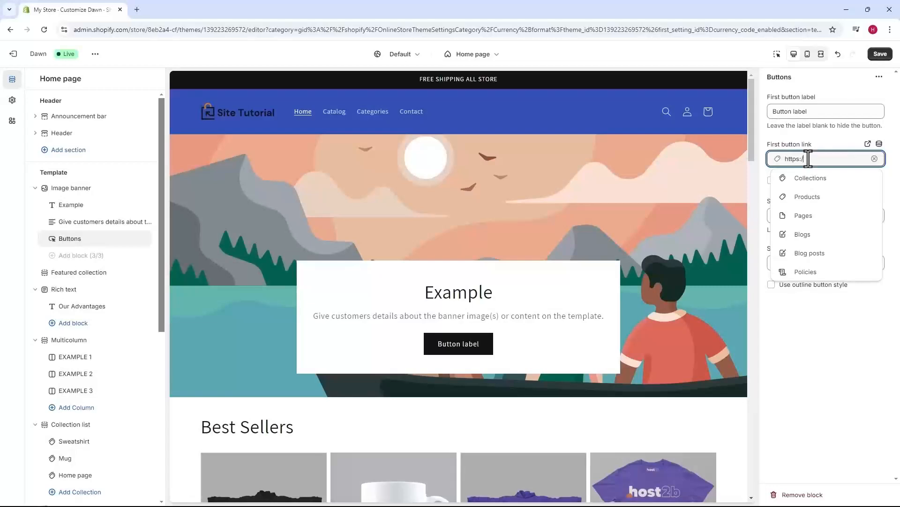
{"action": "type", "text": "/youtube"}
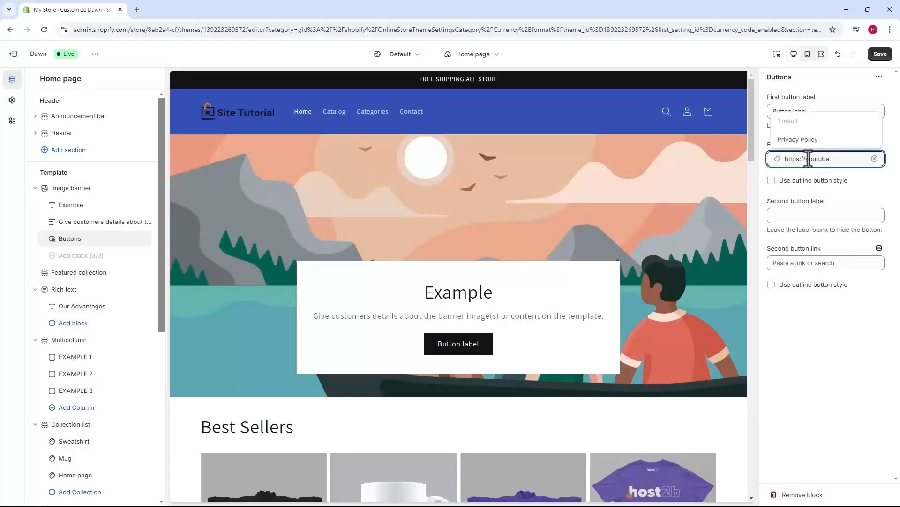
{"action": "type", "text": ".com"}
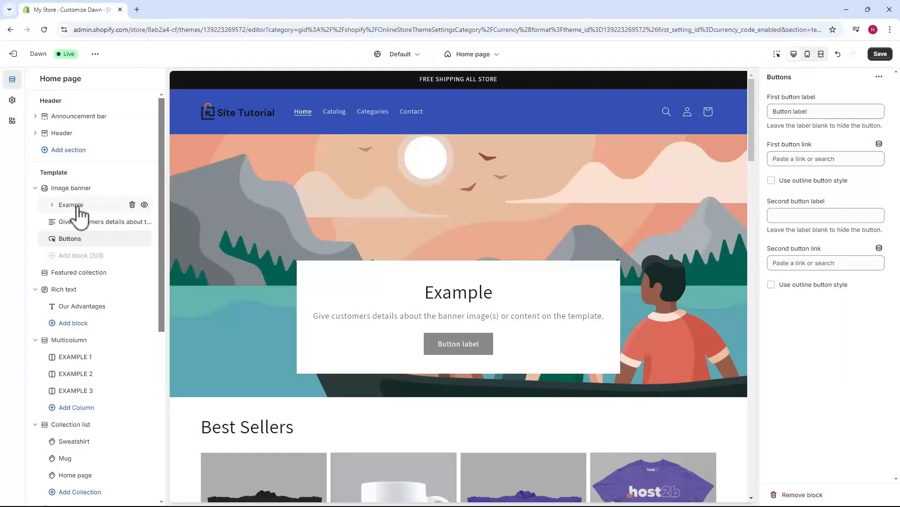
Remove the heading, text and Buttons blocks from the image banner
{"action": "left_click", "coordinate": [132, 205]}
{"action": "left_click", "coordinate": [133, 206]}
{"action": "left_click", "coordinate": [132, 206]}
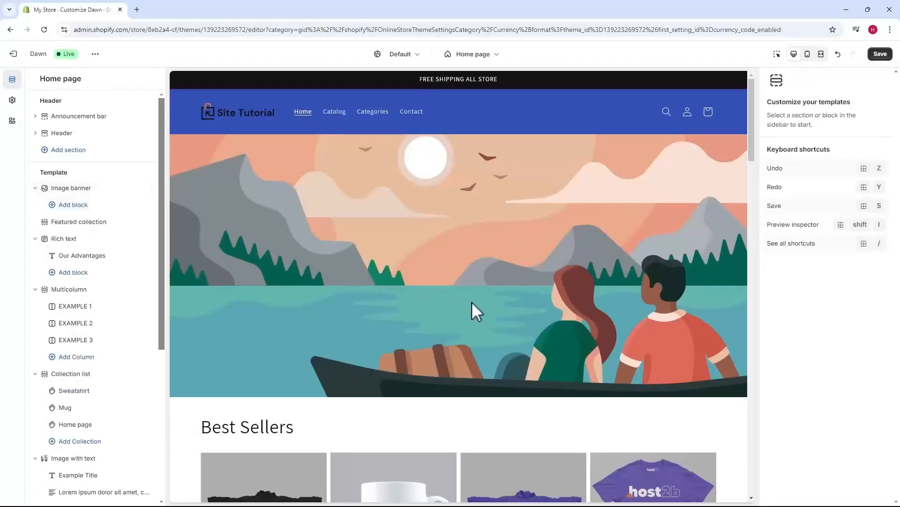
Upload the Desktop Banner file as the image banner's first image and set the banner height to Adapt to first image
{"action": "left_click", "coordinate": [71, 189]}
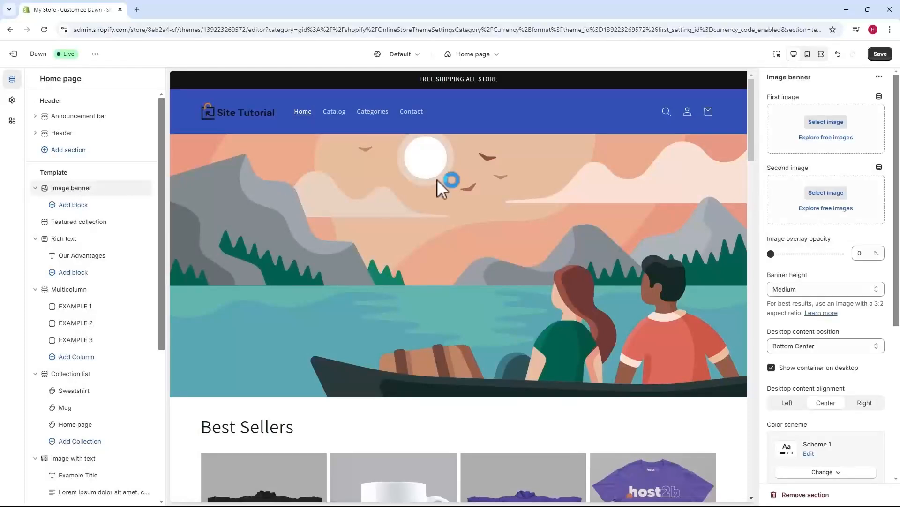
{"action": "left_click", "coordinate": [826, 122]}
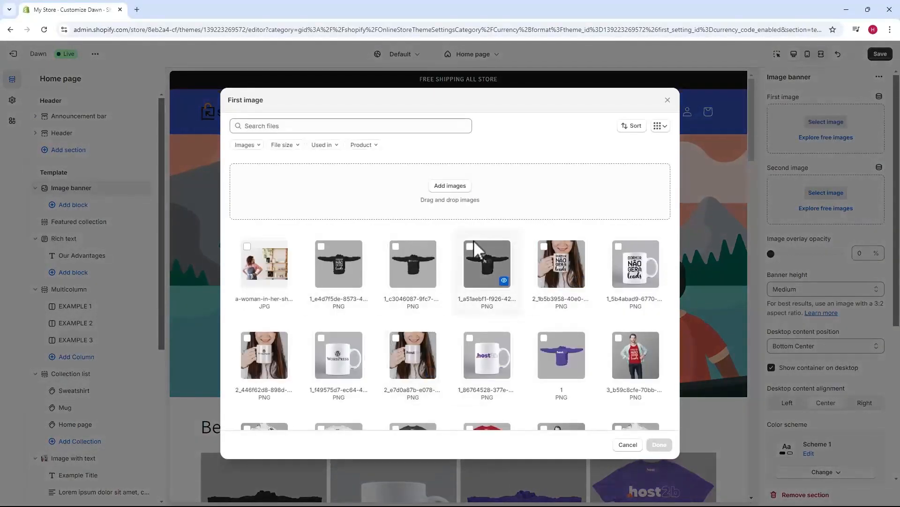
{"action": "left_click", "coordinate": [446, 188]}
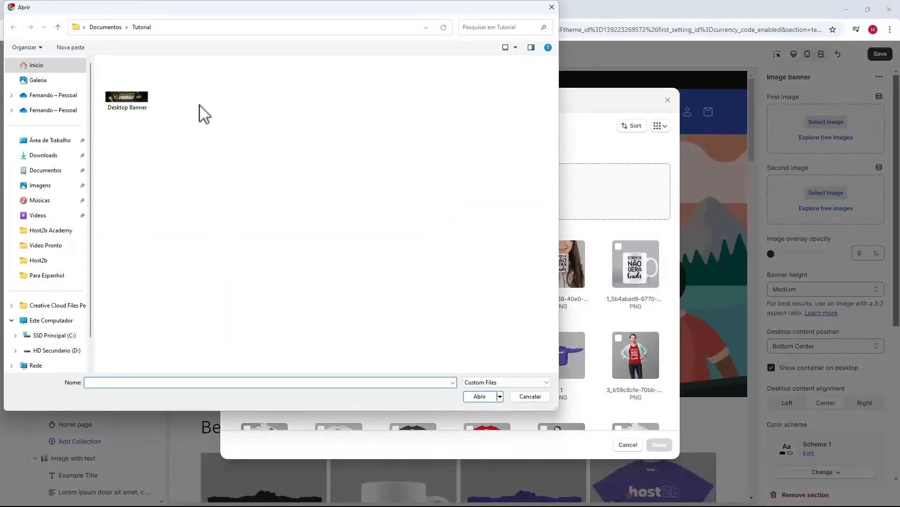
{"action": "left_click", "coordinate": [127, 96]}
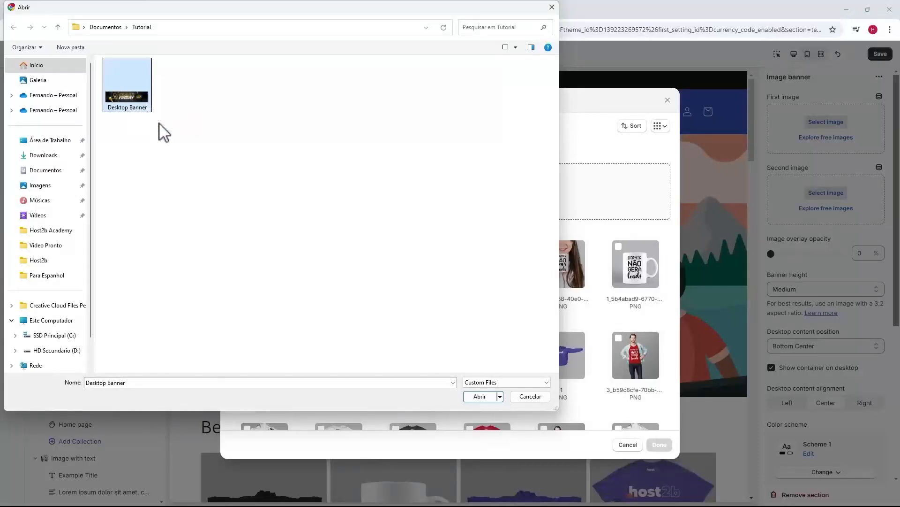
{"action": "double_click", "coordinate": [130, 97]}
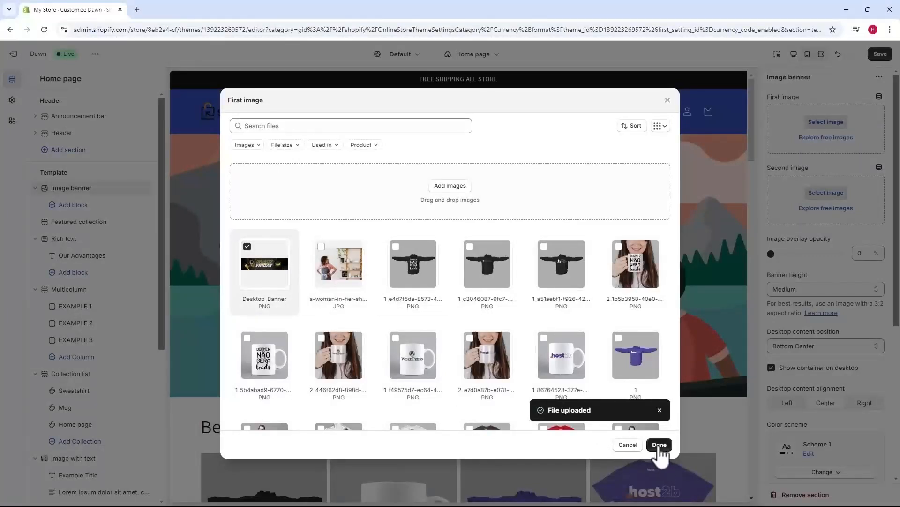
{"action": "left_click", "coordinate": [659, 444]}
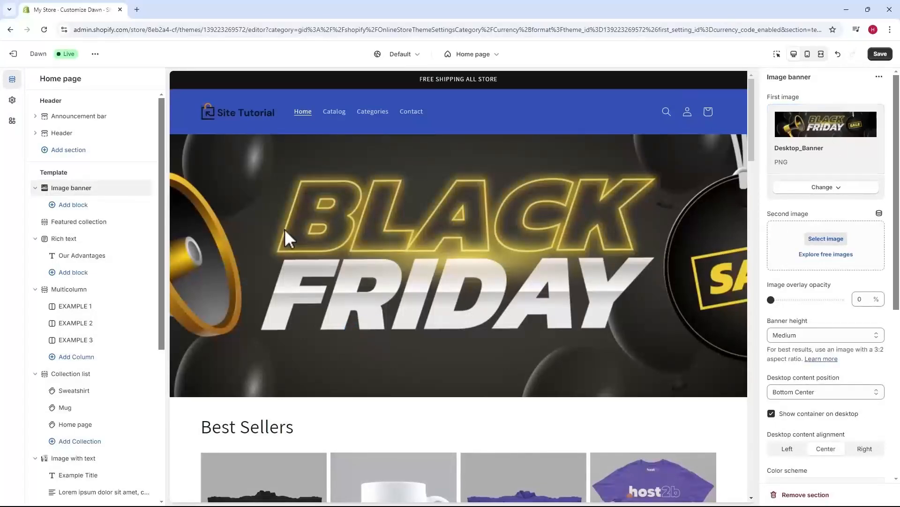
{"action": "left_click", "coordinate": [806, 335]}
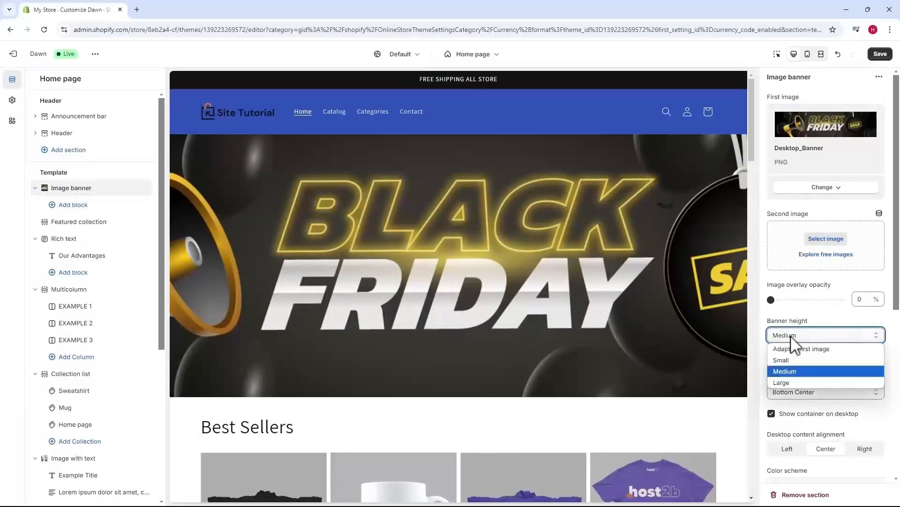
{"action": "left_click", "coordinate": [818, 351]}
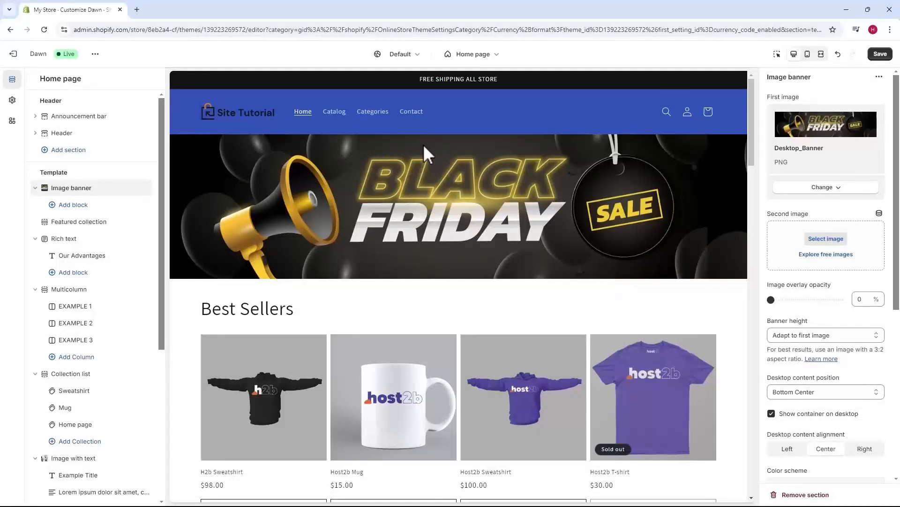
Try adding Heading and Buttons blocks over the banner image and remove both again
{"action": "left_click", "coordinate": [77, 205]}
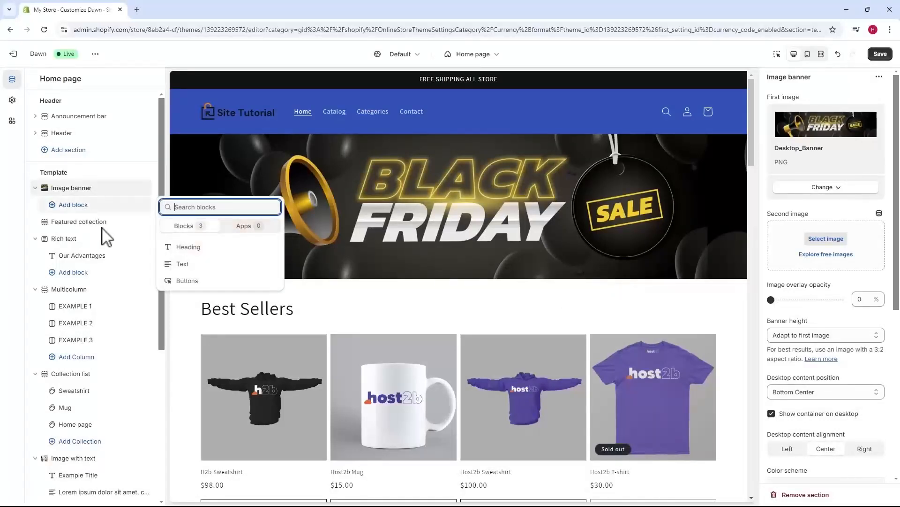
{"action": "left_click", "coordinate": [185, 248]}
{"action": "left_click", "coordinate": [73, 222]}
{"action": "left_click", "coordinate": [187, 296]}
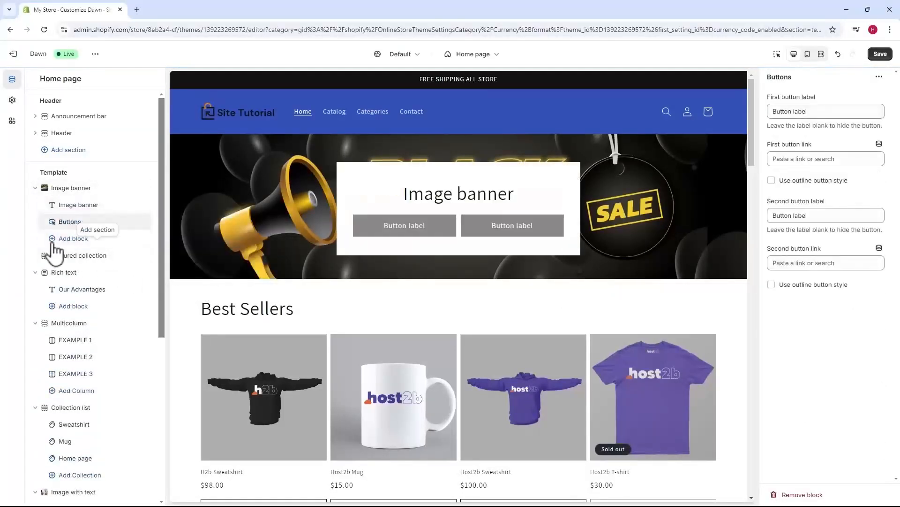
{"action": "left_click", "coordinate": [132, 205]}
{"action": "left_click", "coordinate": [132, 205]}
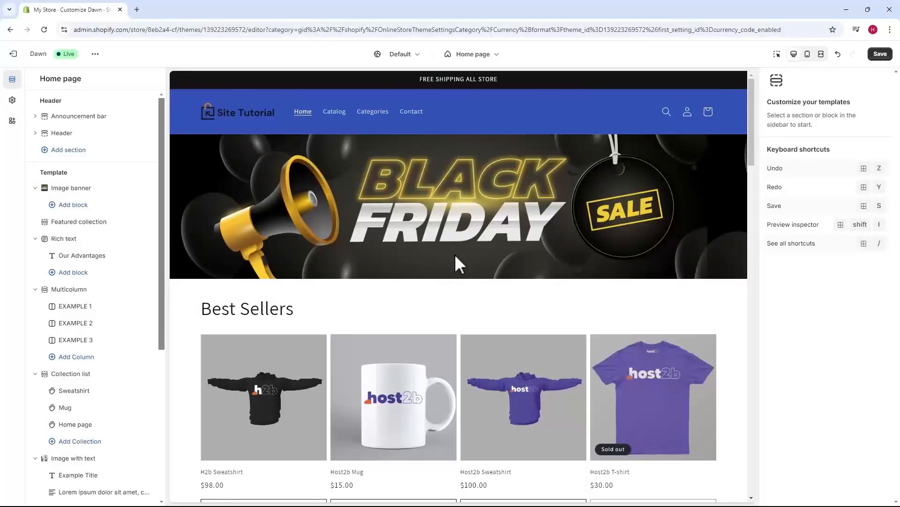
Save the home page changes
{"action": "left_click", "coordinate": [881, 54]}
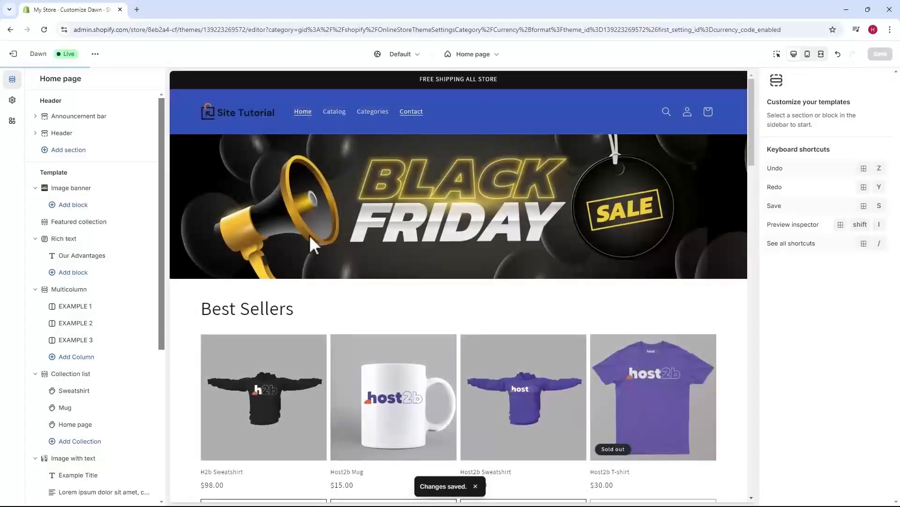